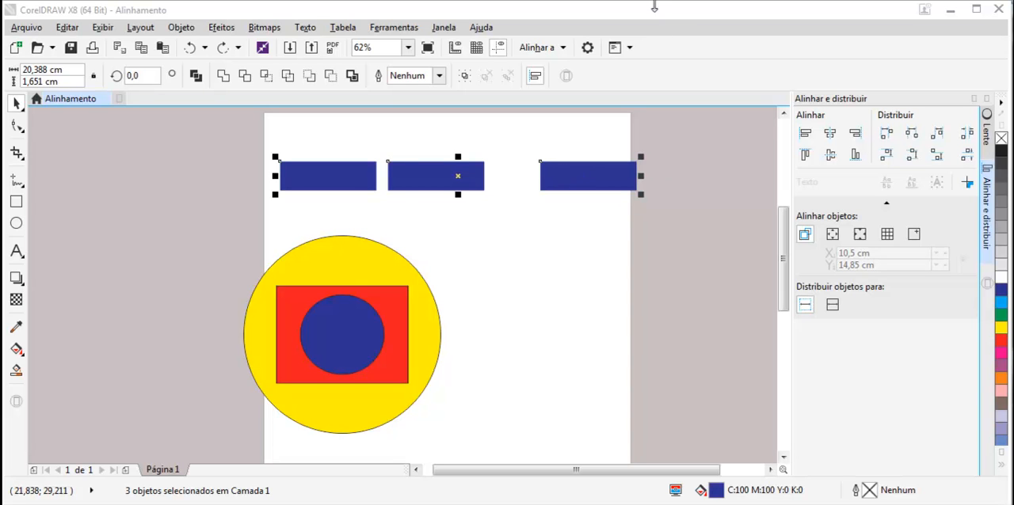
# Step: Distribute the three blue rectangles evenly by their left edges, and rearrange them into a loose, staggered vertical stack
pyautogui.click(887, 134)
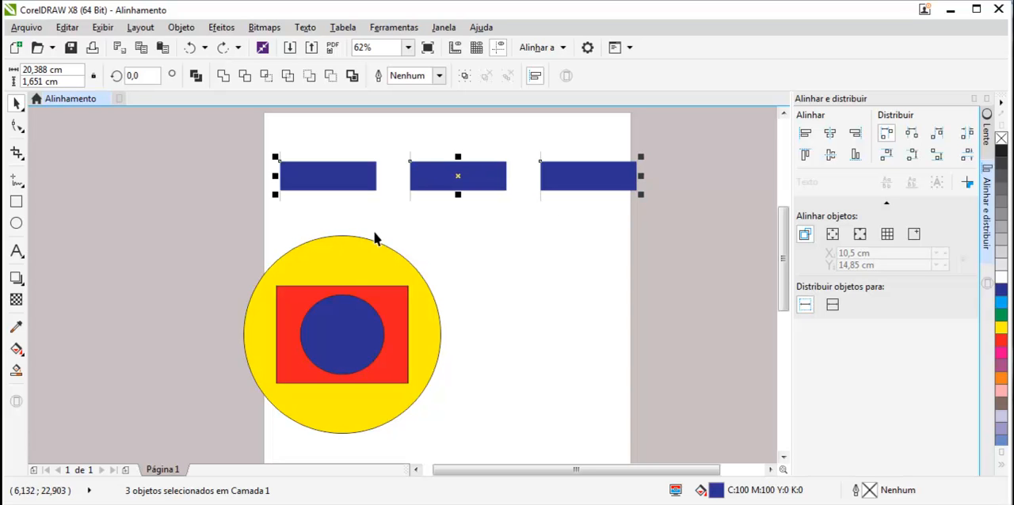
pyautogui.click(469, 229)
pyautogui.moveTo(366, 177); pyautogui.dragTo(480, 143)
pyautogui.moveTo(590, 183); pyautogui.dragTo(451, 247)
# Step: Align the centres of the three stacked blue rectangles horizontally and distribute them vertically by their centres
pyautogui.moveTo(532, 121); pyautogui.dragTo(372, 252)
pyautogui.moveTo(586, 122); pyautogui.dragTo(365, 278)
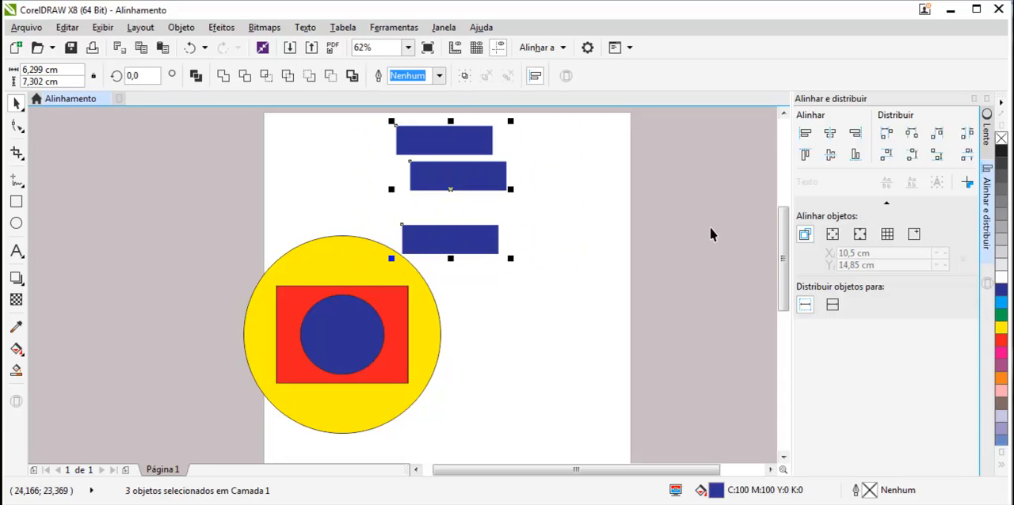
pyautogui.click(829, 156)
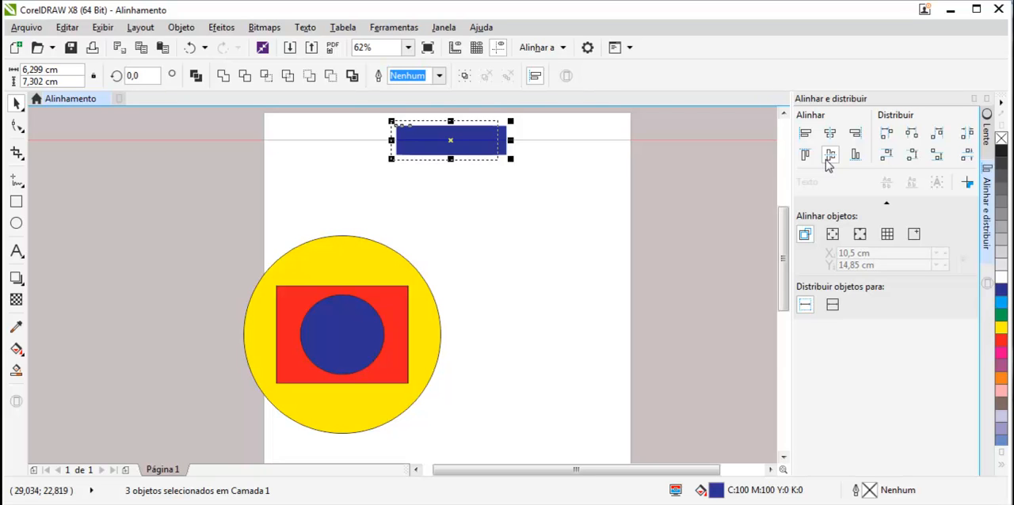
pyautogui.hotkey('ctrl', 'z')
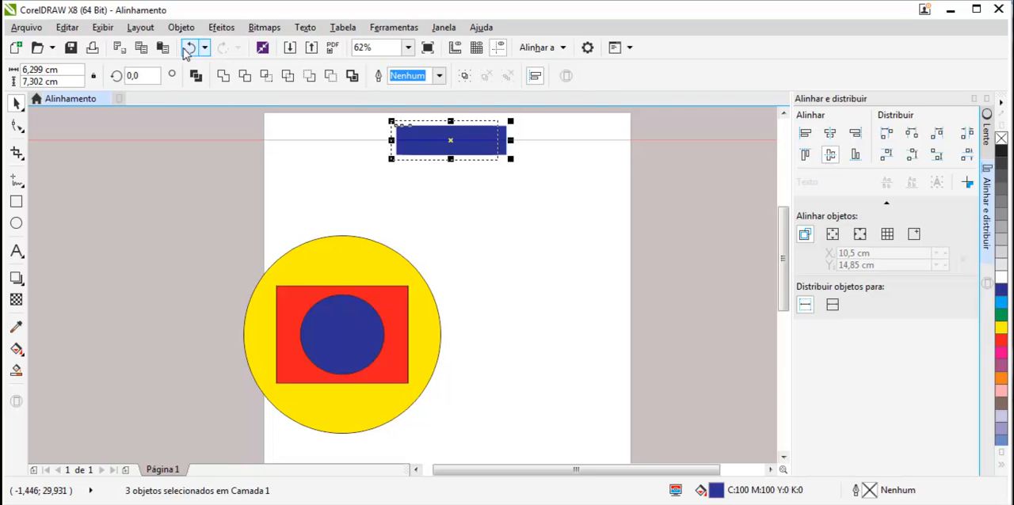
pyautogui.click(830, 134)
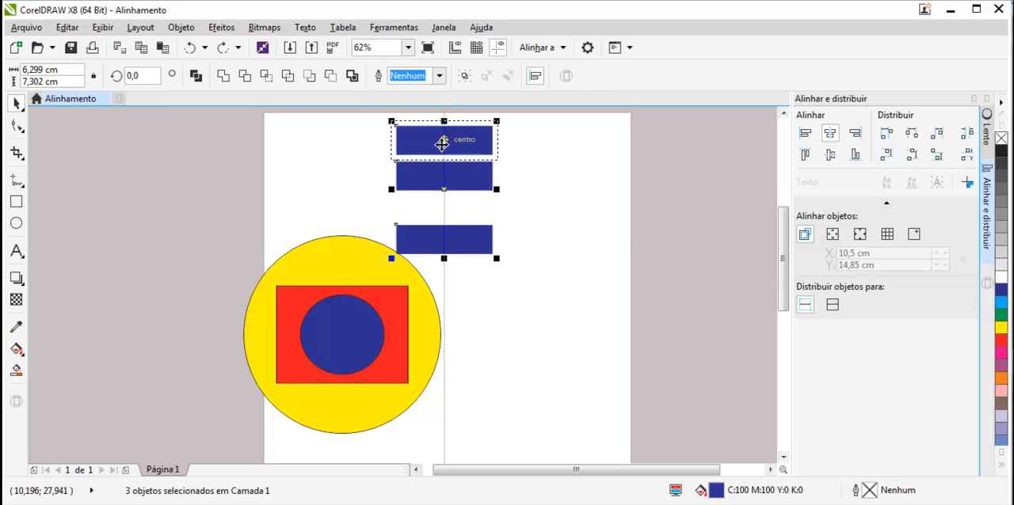
pyautogui.click(911, 156)
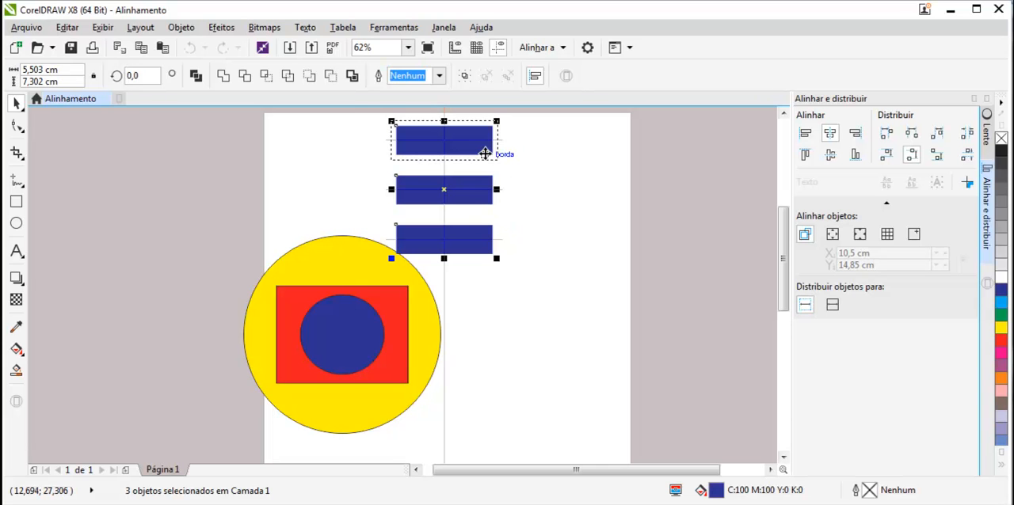
# Step: Move the stack of three blue rectangles toward the upper right of the page, clear of the yellow circle
pyautogui.moveTo(475, 142); pyautogui.dragTo(572, 137)
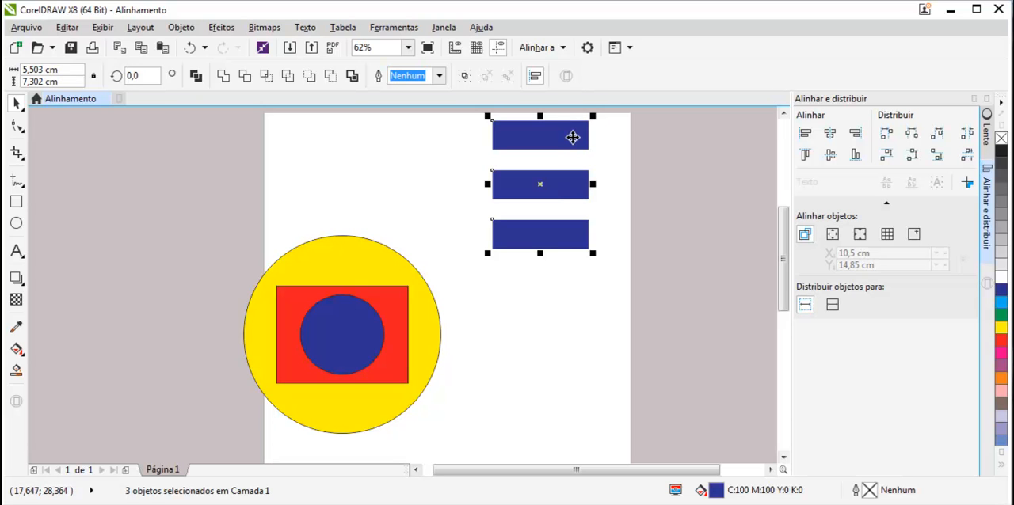
pyautogui.click(558, 291)
# Step: Align the topmost blue rectangle to the page edge, trying left, top and horizontal centre before placing it at the page's lower-right corner
pyautogui.click(527, 141)
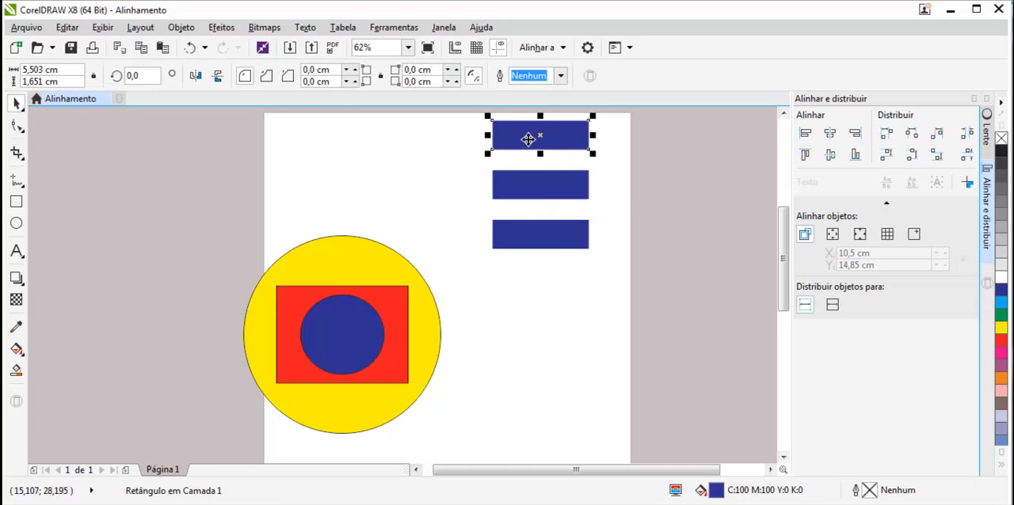
pyautogui.click(832, 237)
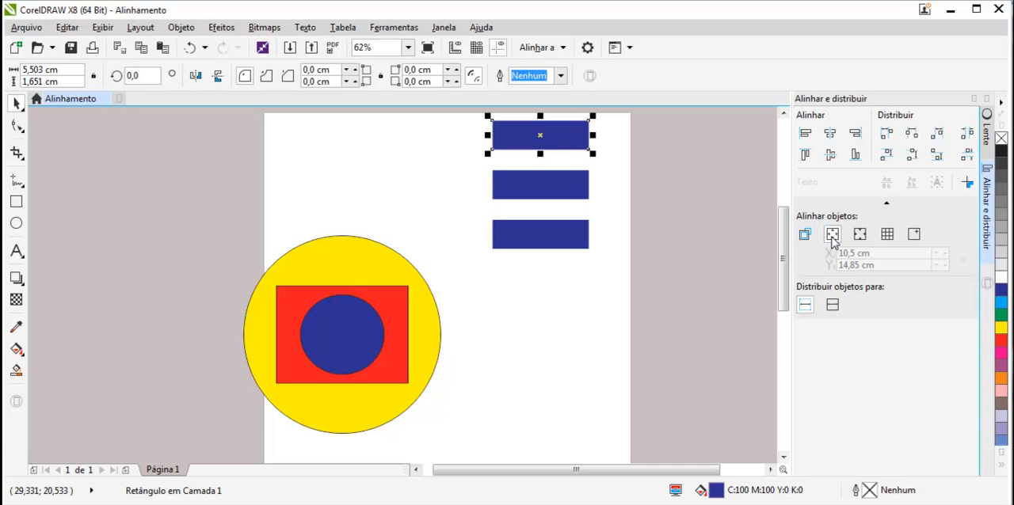
pyautogui.click(804, 135)
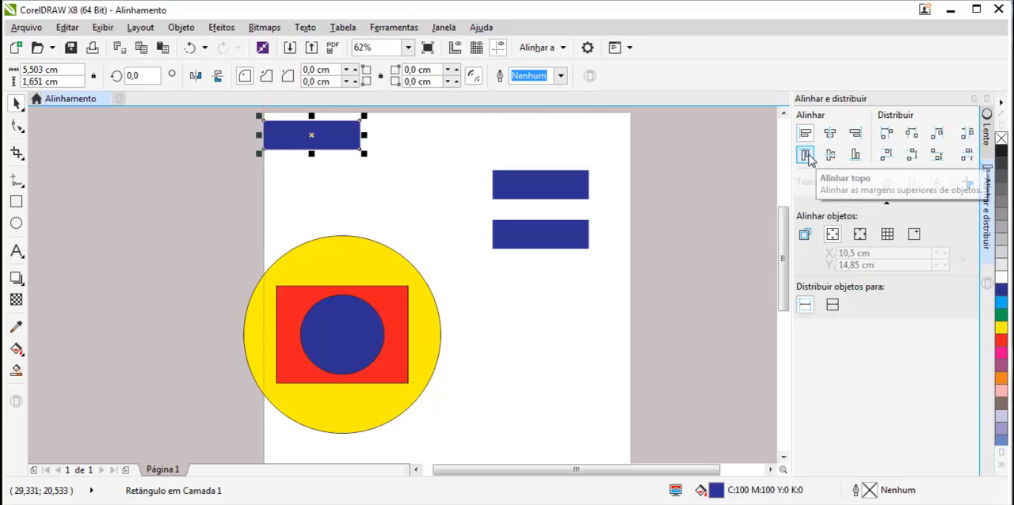
pyautogui.click(805, 156)
pyautogui.click(830, 133)
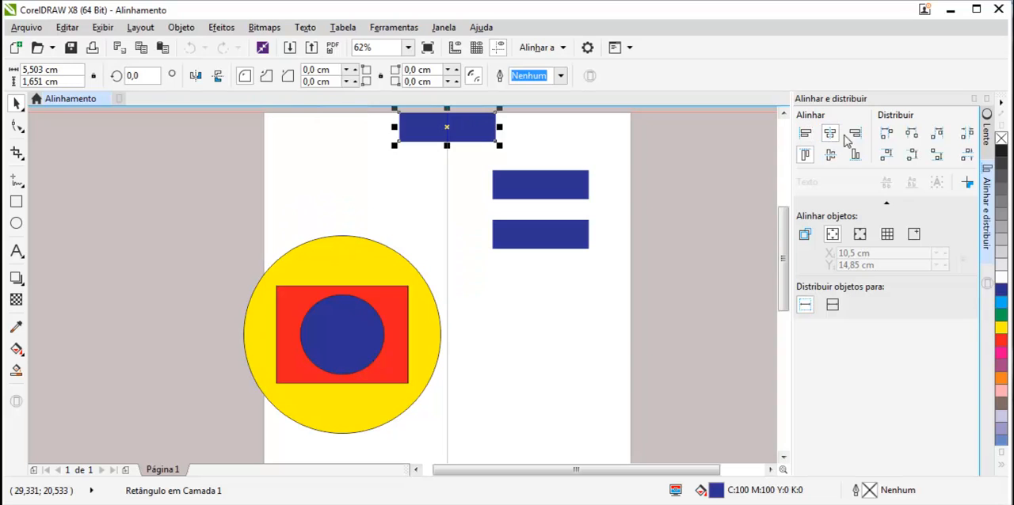
pyautogui.click(855, 133)
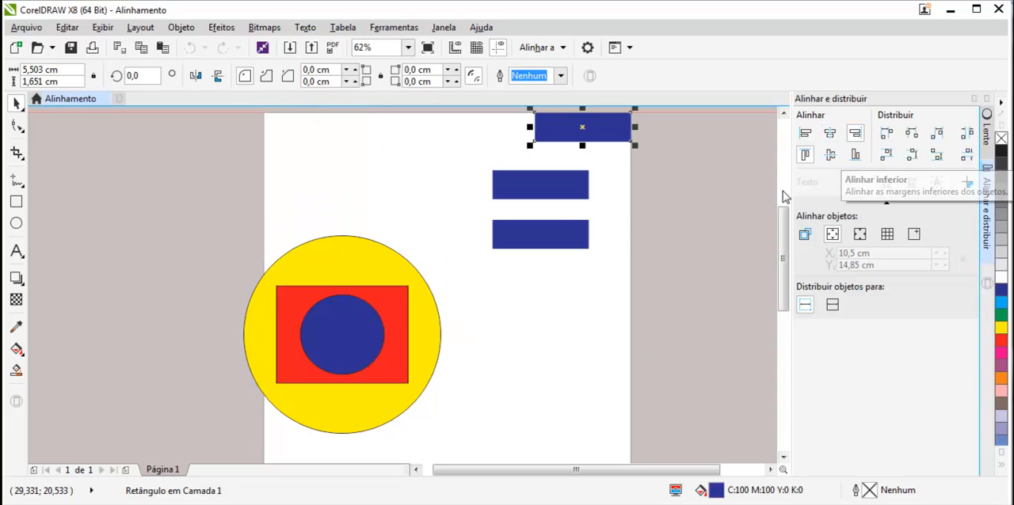
pyautogui.click(856, 155)
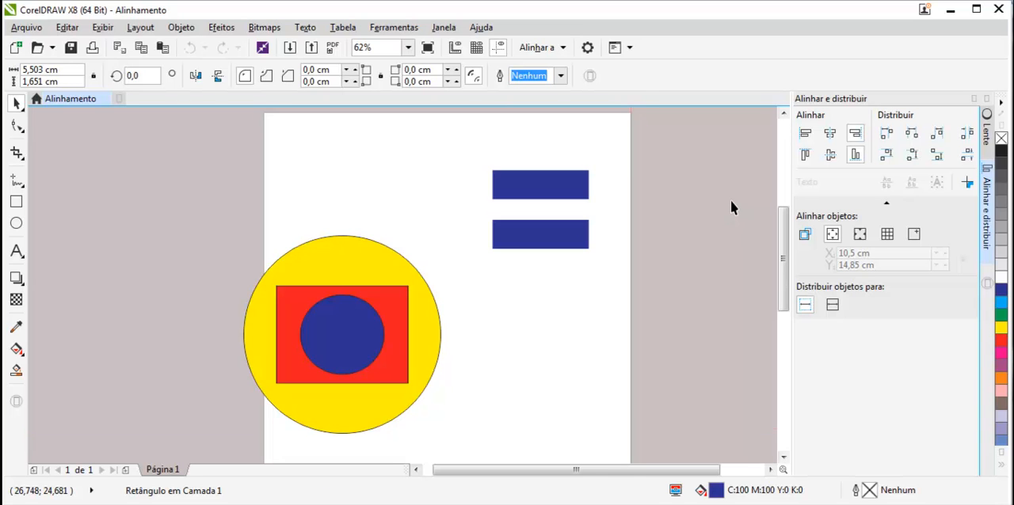
# Step: Centre the blue rectangle from the lower-right corner vertically and horizontally on the page
pyautogui.press('F4')
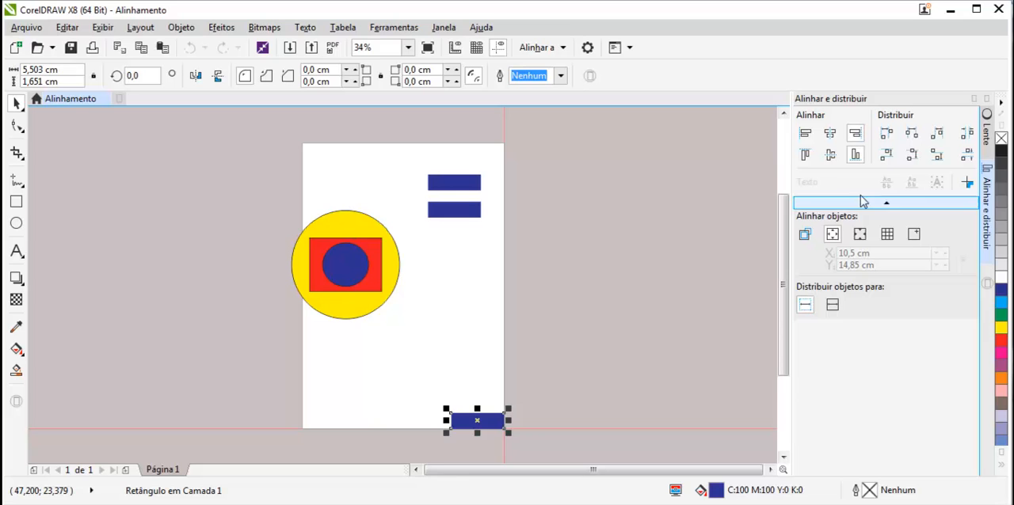
pyautogui.click(831, 156)
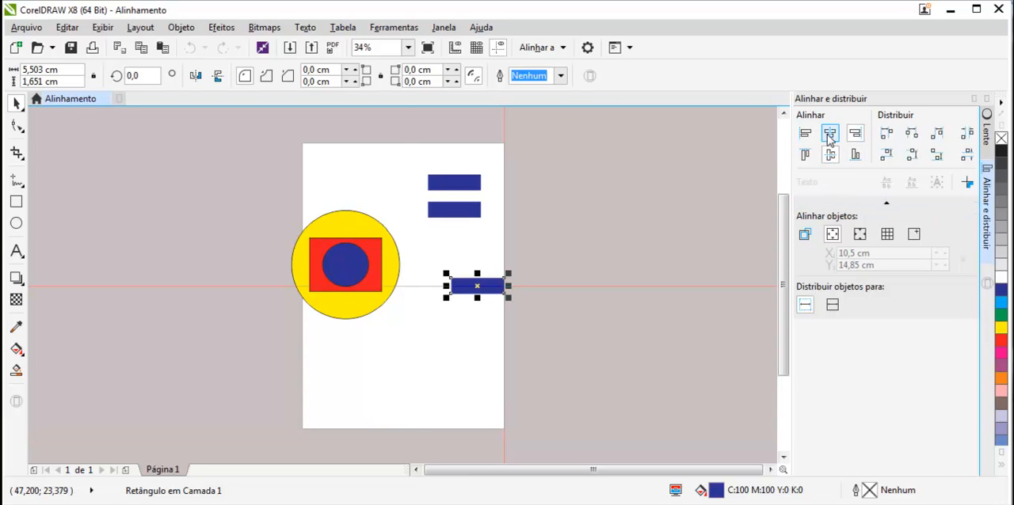
pyautogui.click(828, 136)
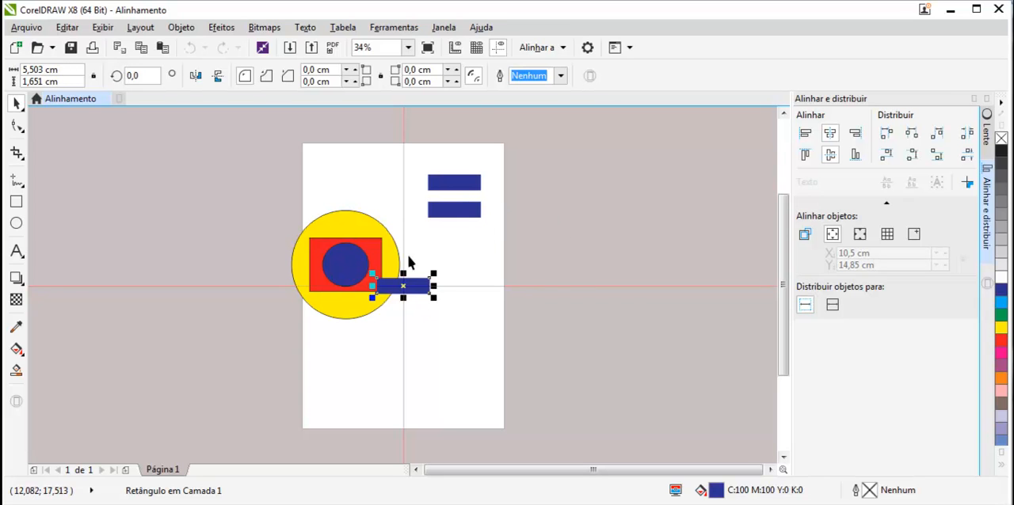
# Step: Delete the circle artwork, the page-centred blue rectangle and the lower of the other two blue rectangles
pyautogui.moveTo(490, 190); pyautogui.dragTo(264, 335)
pyautogui.press('Delete')
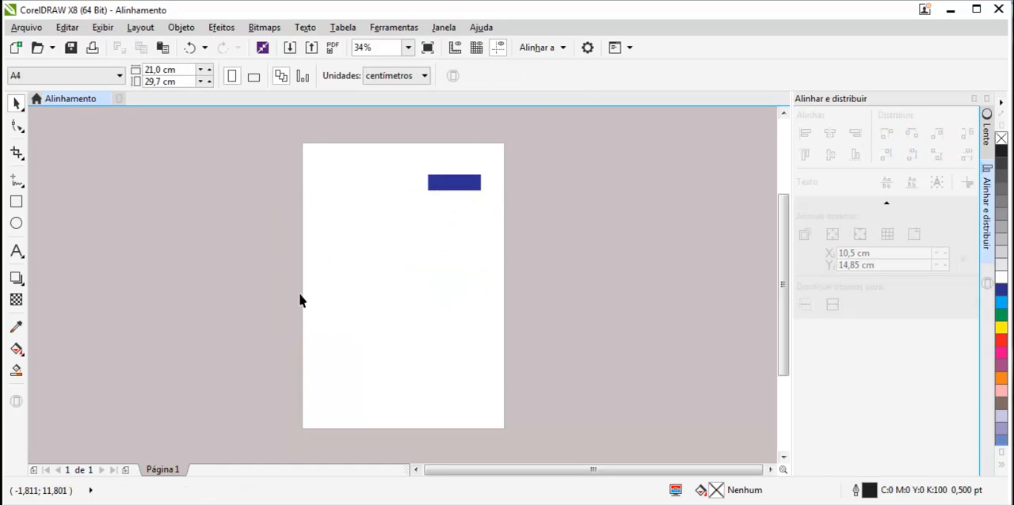
# Step: Draw a rectangle about 12.6 by 10 cm below the remaining blue one and fill it with yellow (Amarelo)
pyautogui.click(16, 203)
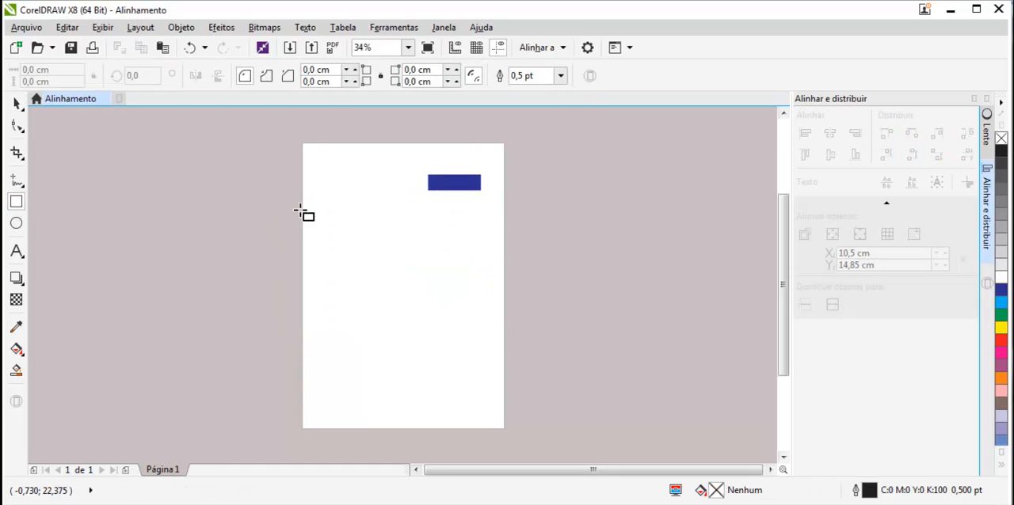
pyautogui.moveTo(317, 219); pyautogui.dragTo(439, 315)
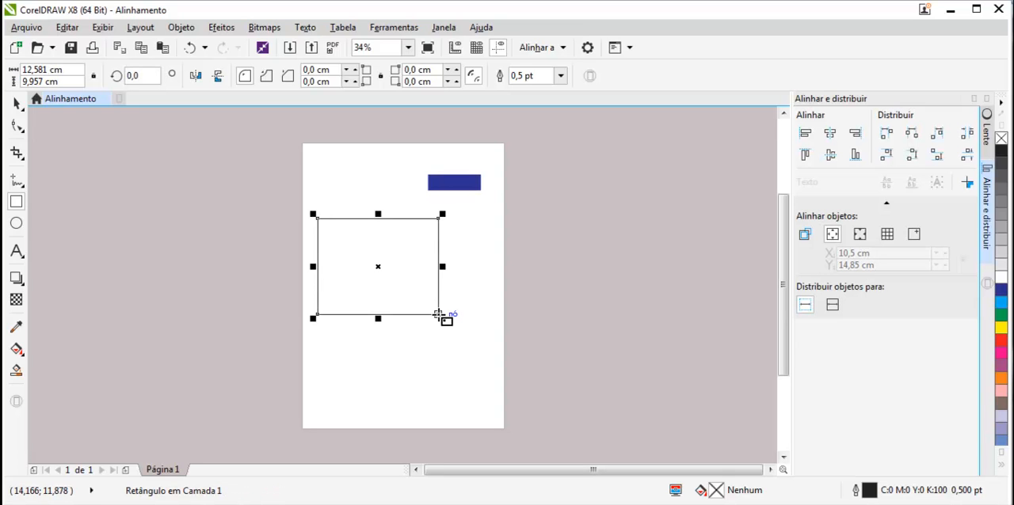
pyautogui.click(1001, 328)
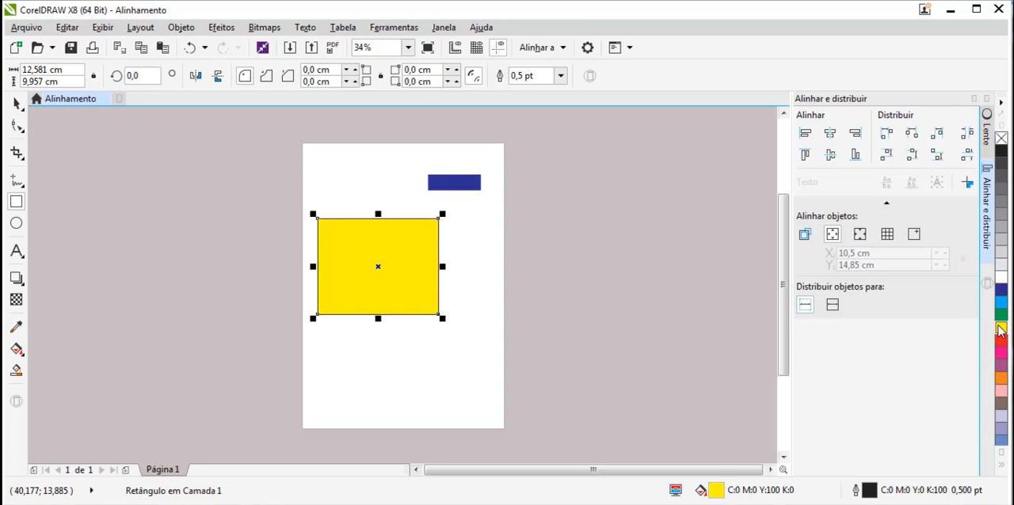
pyautogui.click(17, 104)
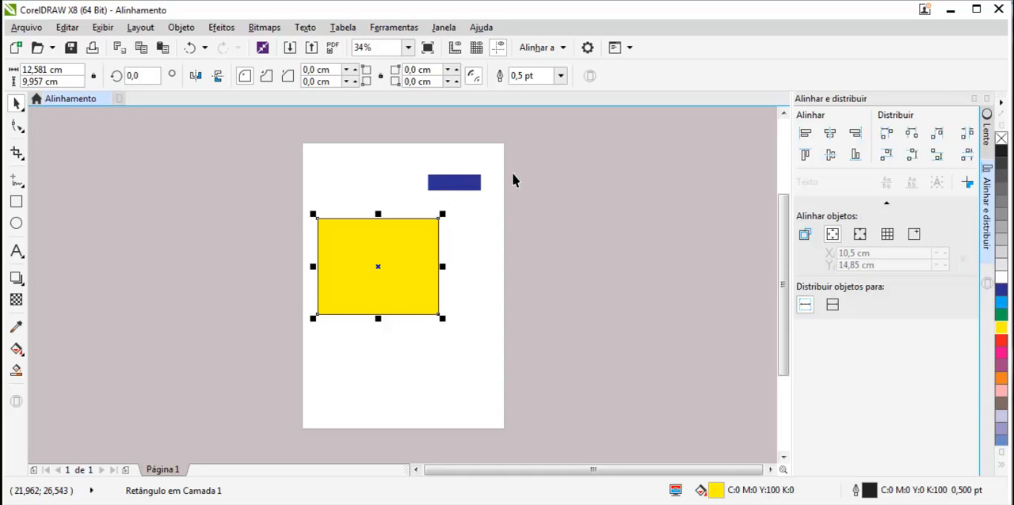
# Step: Centre the blue rectangle horizontally and vertically on the yellow rectangle, and clear the selection
pyautogui.hotkey('ctrl', 'a')
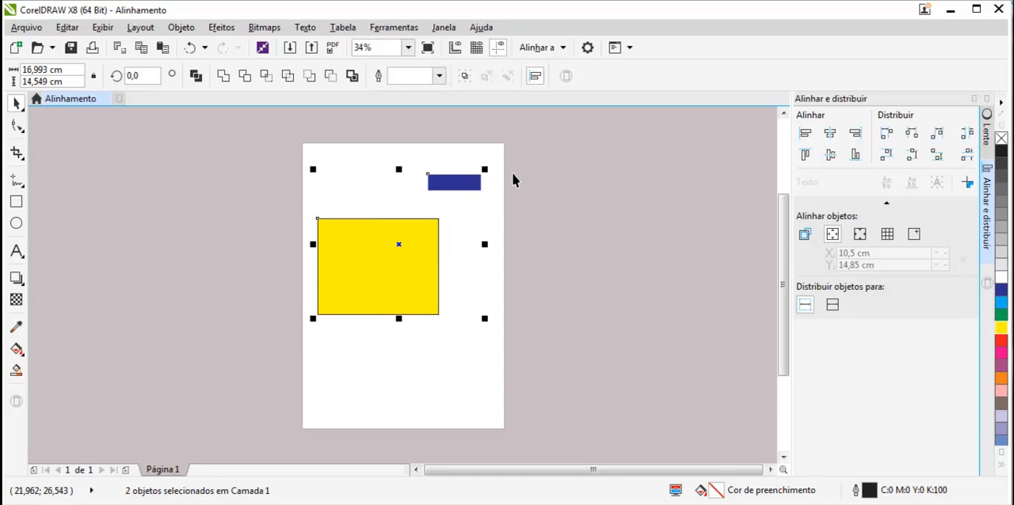
pyautogui.press('c')
pyautogui.press('e')
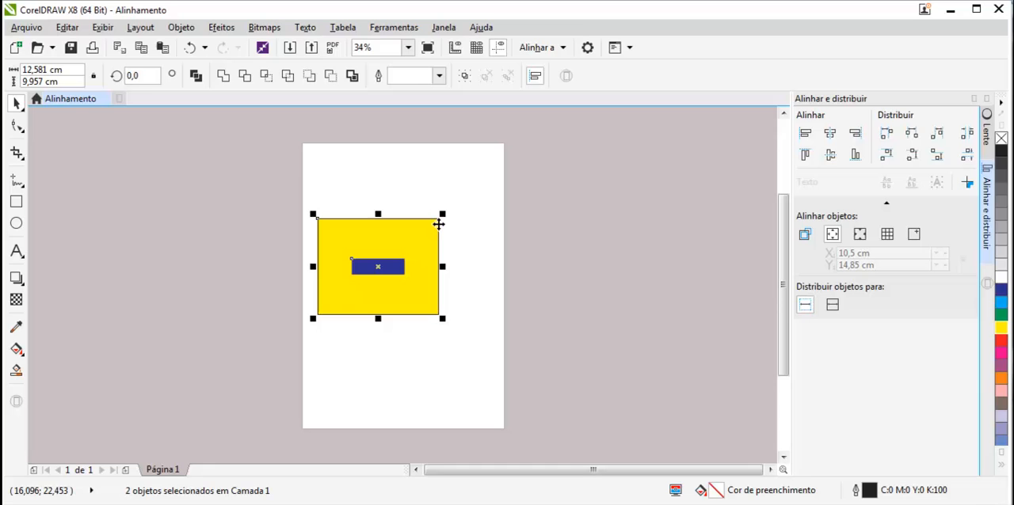
pyautogui.click(475, 266)
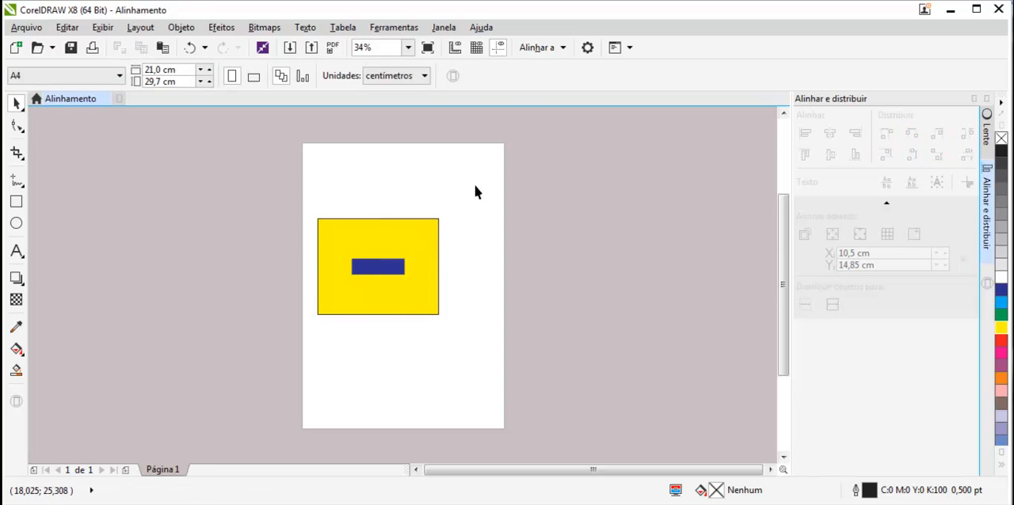
pyautogui.hotkey('ctrl', 'a')
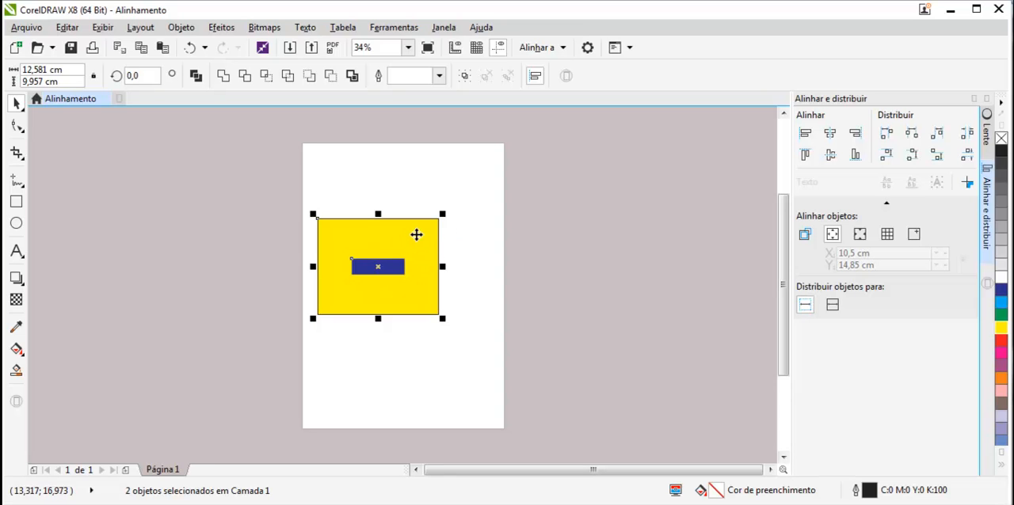
pyautogui.click(461, 198)
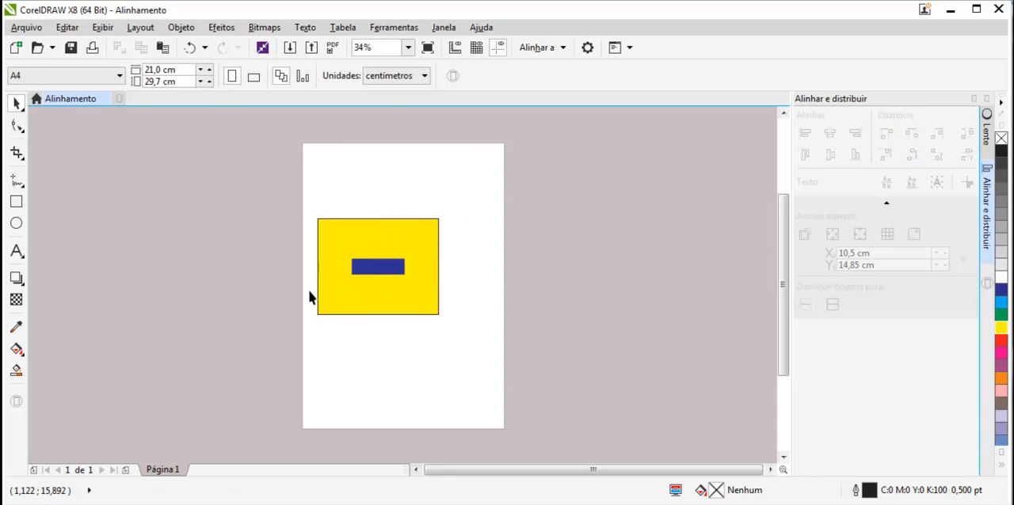
# Step: Using active objects as the alignment reference, align the blue rectangle to the yellow rectangle's left and top edges
pyautogui.moveTo(461, 203); pyautogui.dragTo(309, 317)
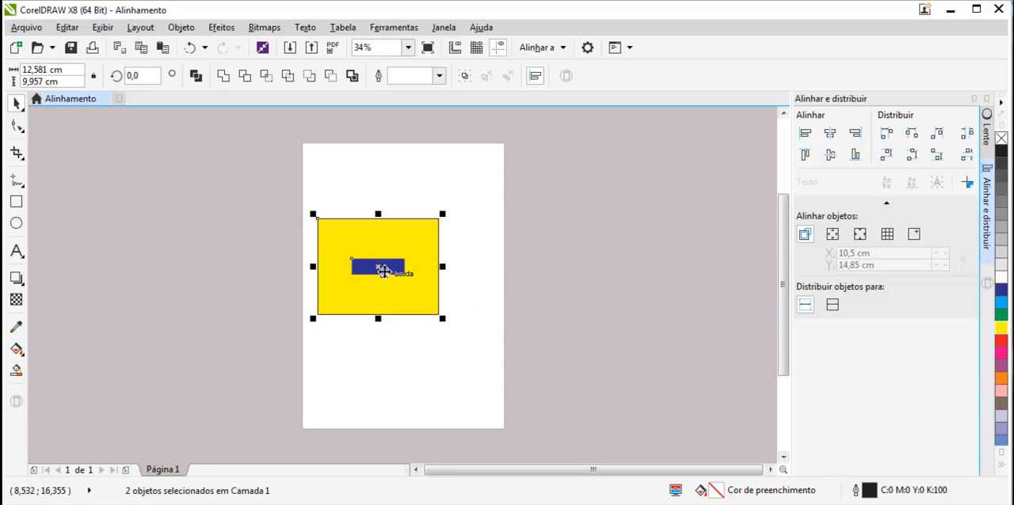
pyautogui.click(804, 137)
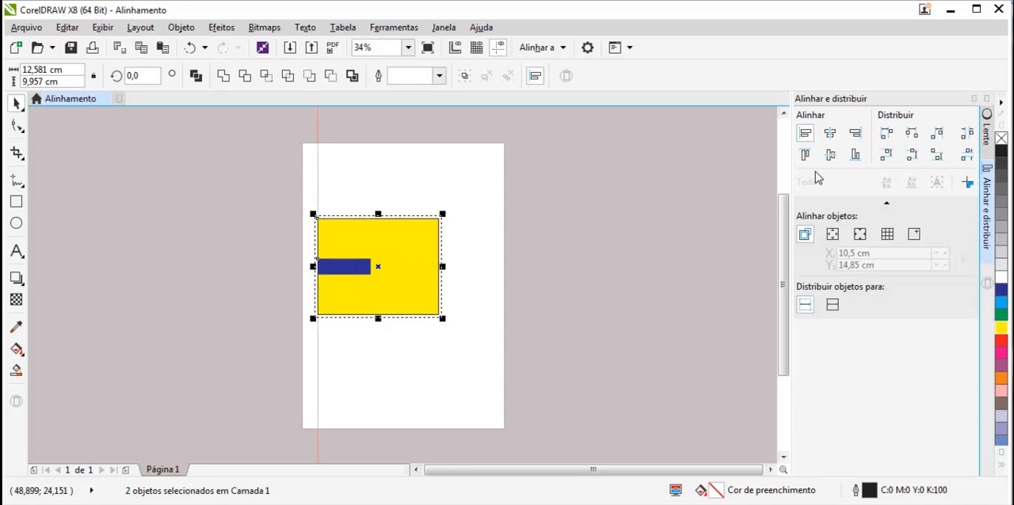
pyautogui.click(804, 155)
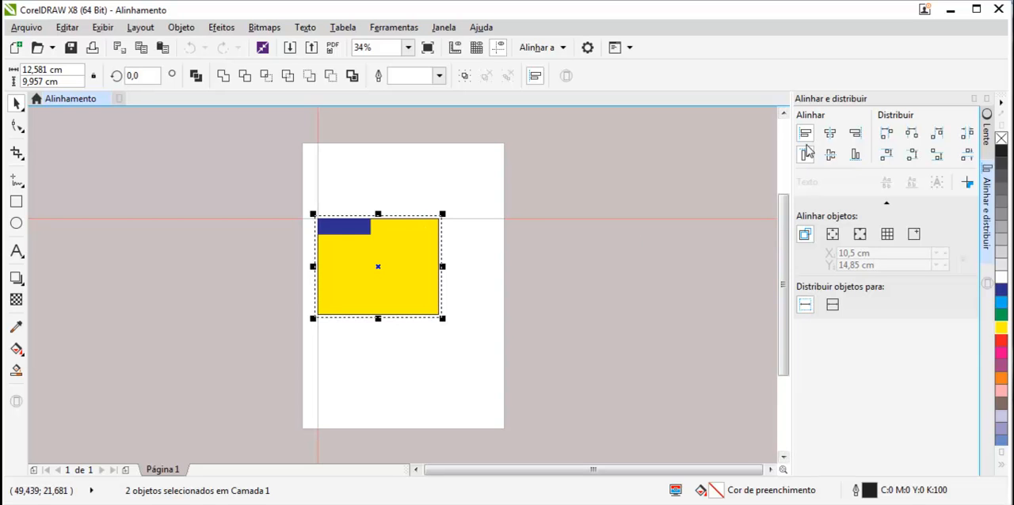
# Step: Align the blue rectangle to the right and bottom edges of the yellow rectangle
pyautogui.scroll(3, 340, 232)
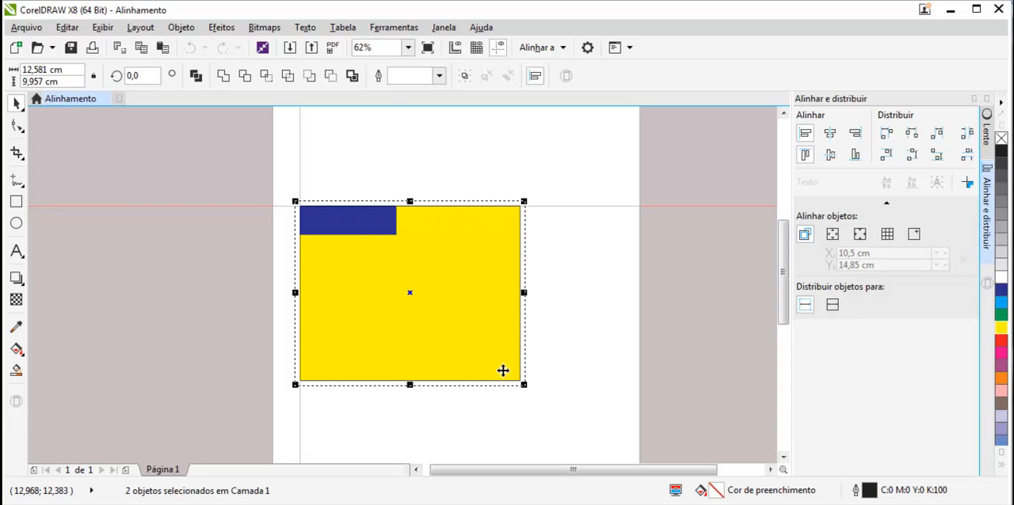
pyautogui.click(856, 134)
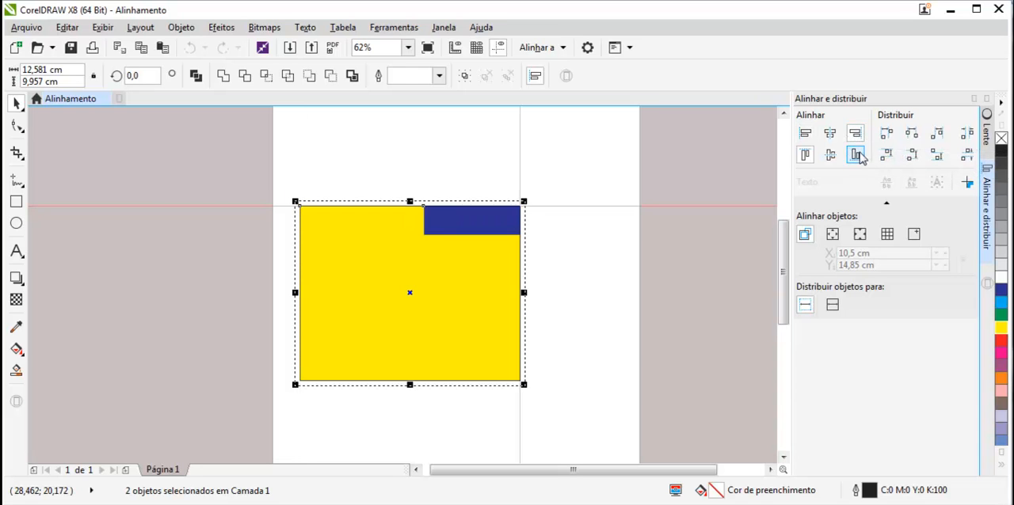
pyautogui.click(856, 156)
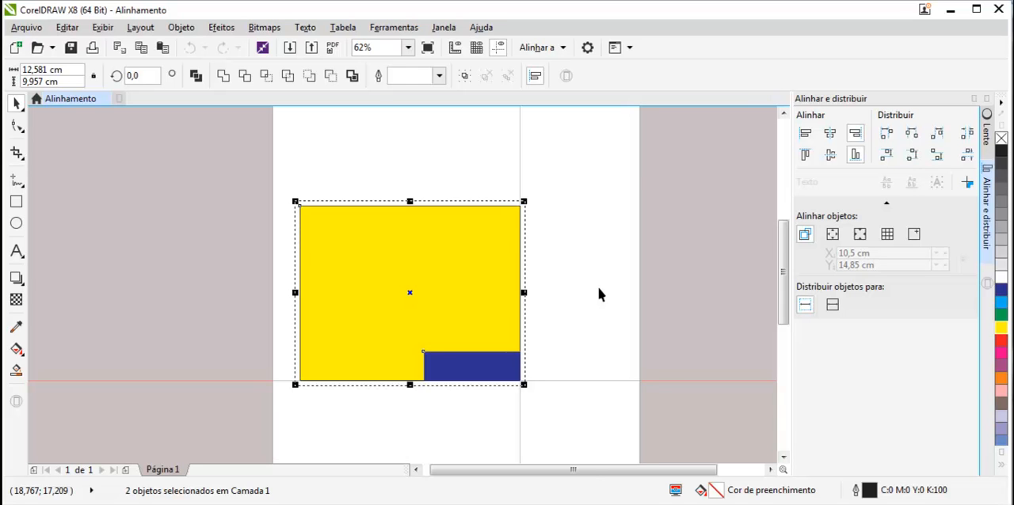
# Step: Using the page edge as the alignment reference, centre the blue and yellow rectangles horizontally and vertically on the page
pyautogui.scroll(-1, 599, 295)
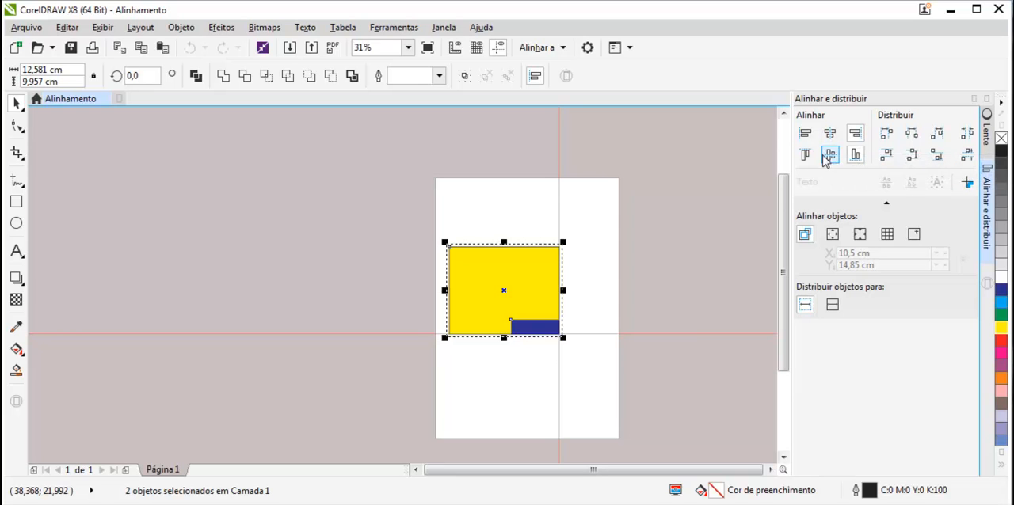
pyautogui.click(831, 239)
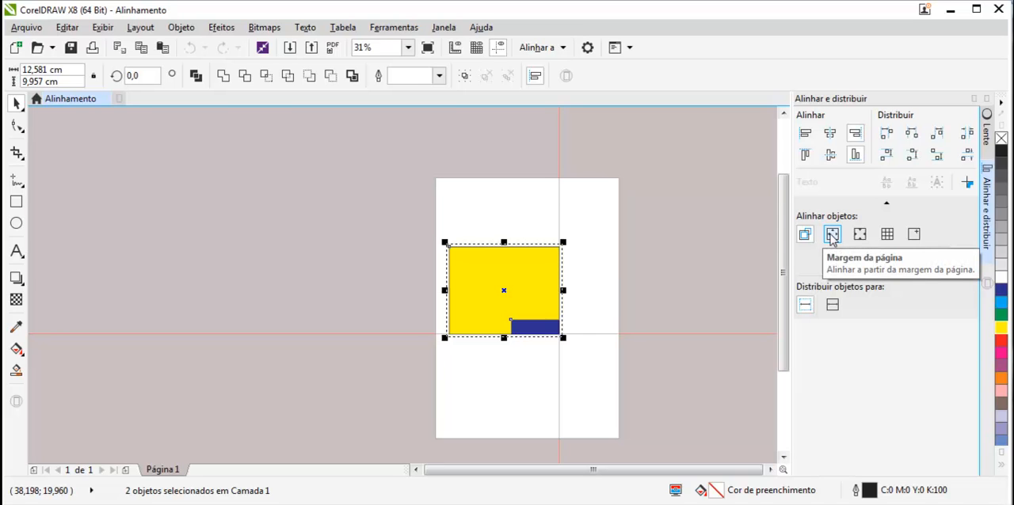
pyautogui.click(832, 235)
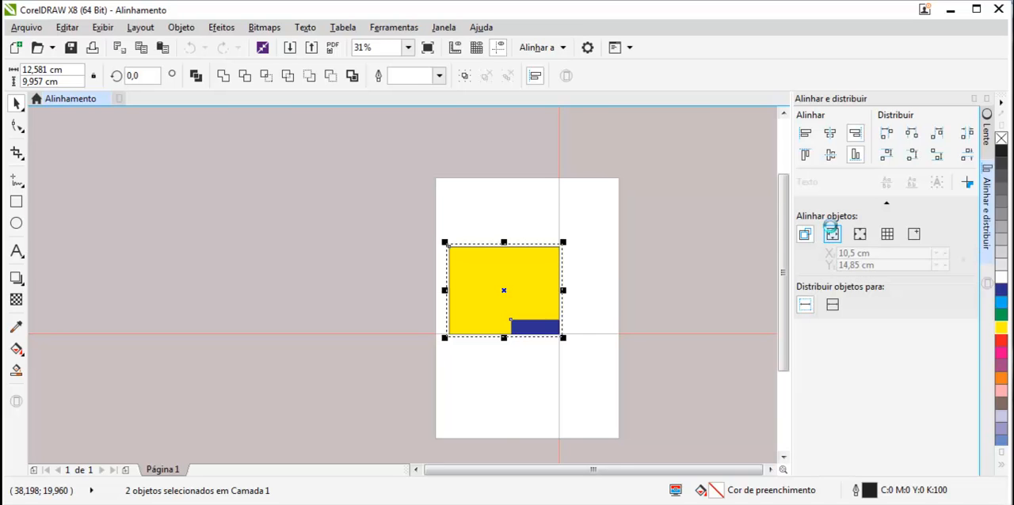
pyautogui.click(830, 156)
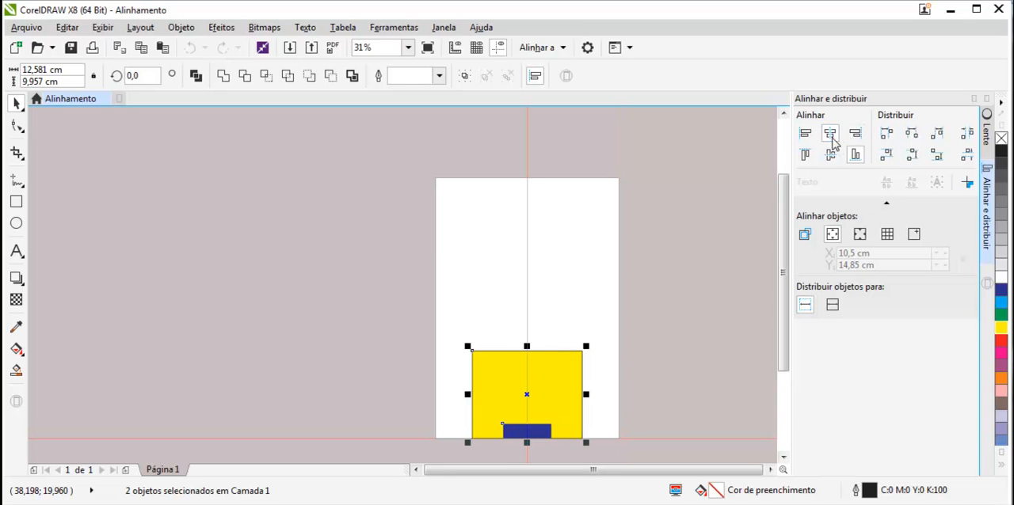
pyautogui.click(830, 156)
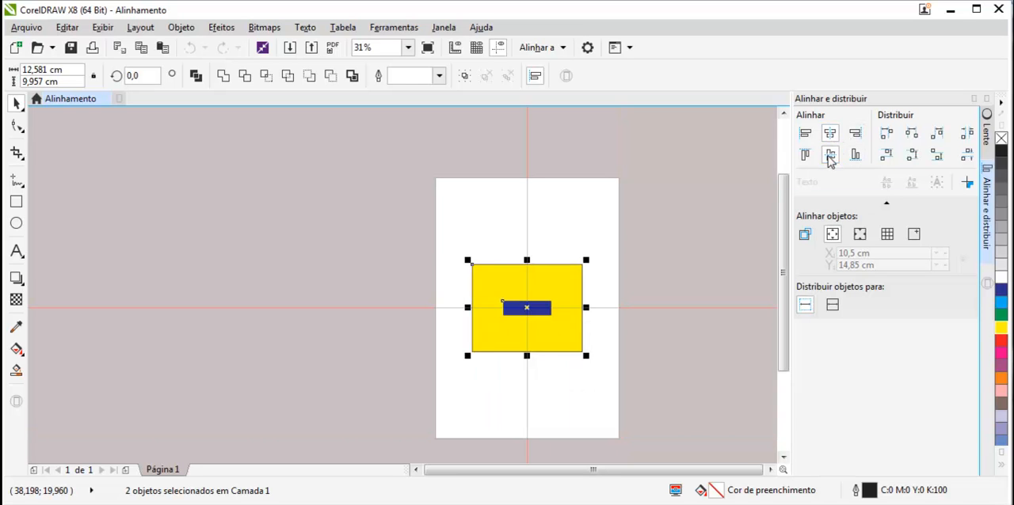
# Step: Align both rectangles to the page's left edge and to its right edge, returning them to the horizontal centre after each
pyautogui.click(804, 137)
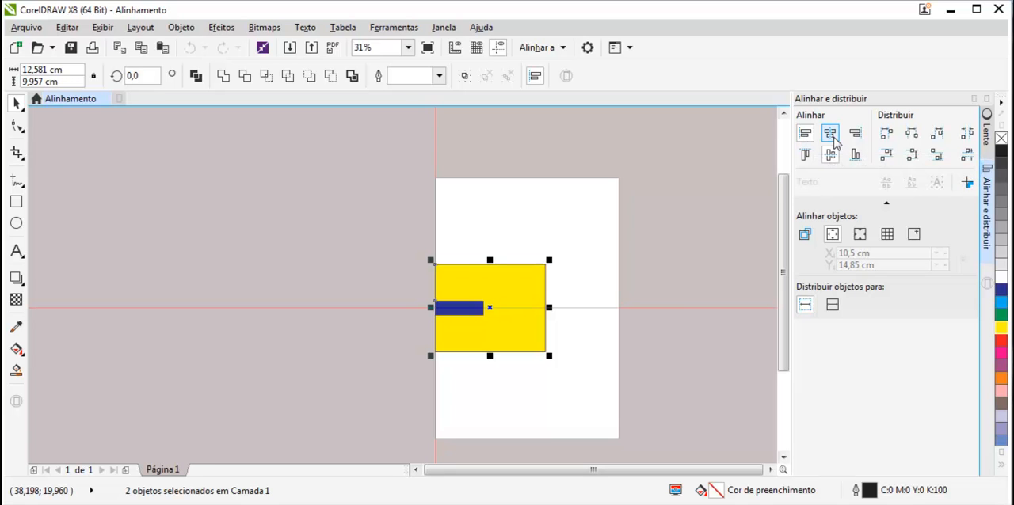
pyautogui.click(829, 136)
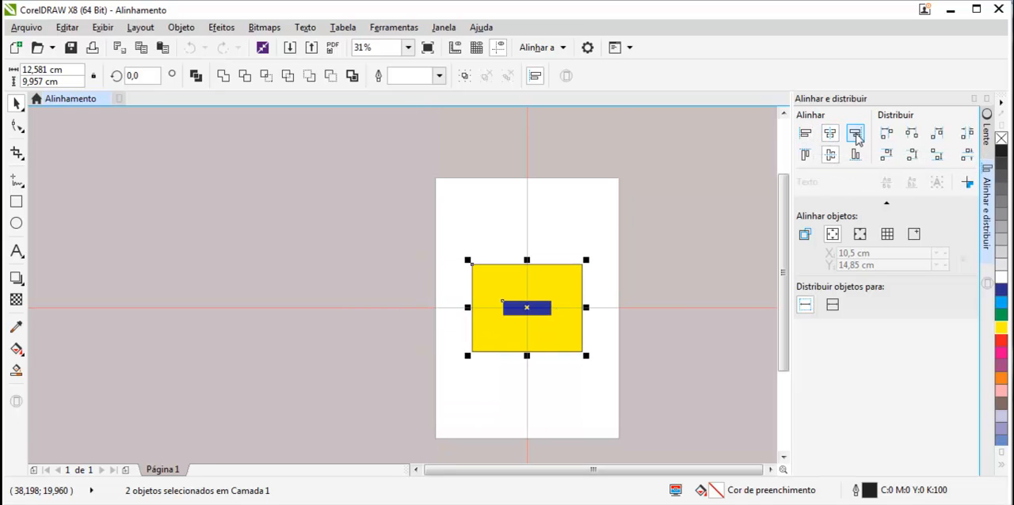
pyautogui.click(856, 135)
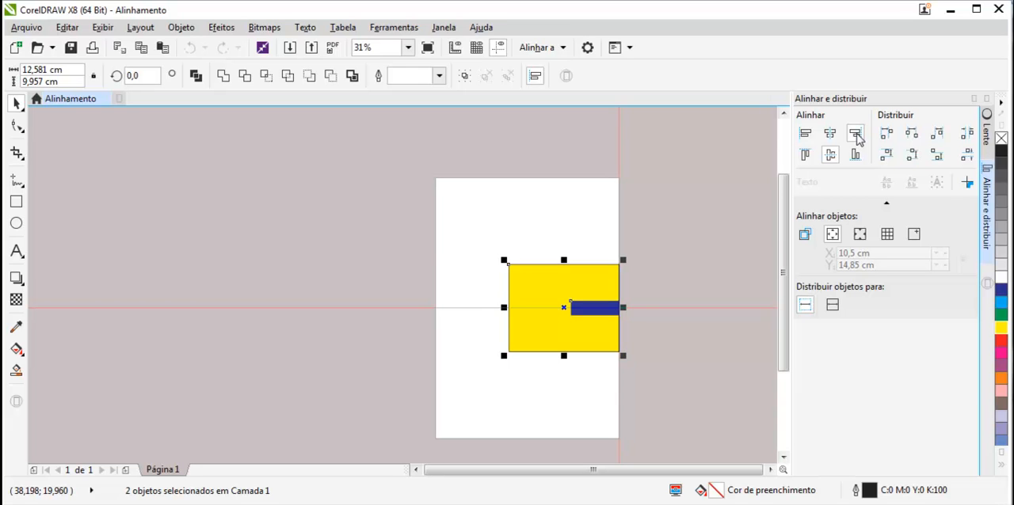
pyautogui.click(828, 135)
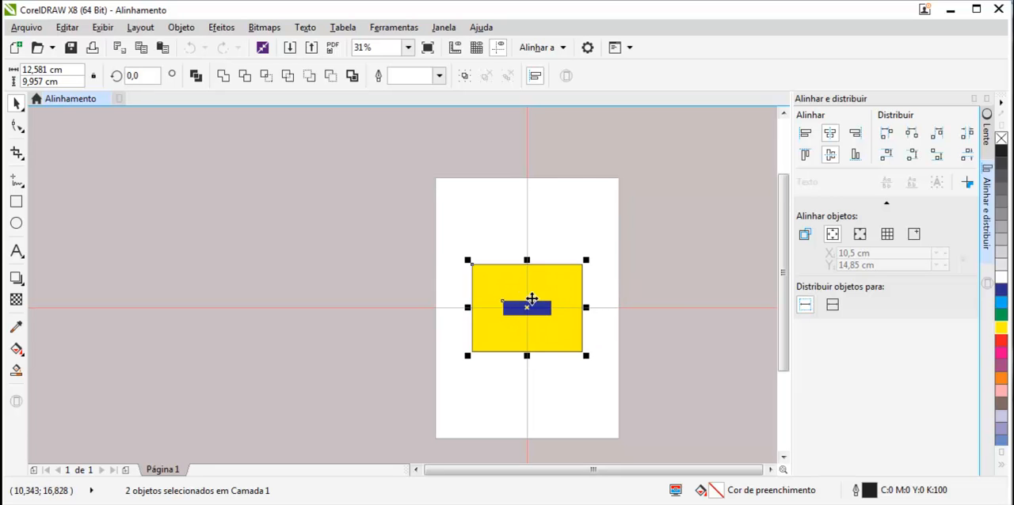
# Step: Group the blue and yellow rectangles and clear the selection
pyautogui.click(580, 368)
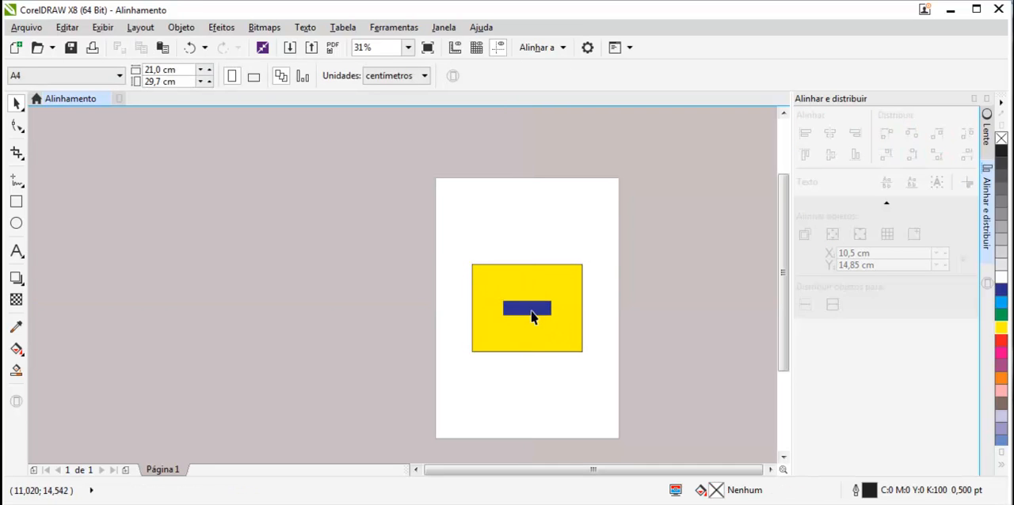
pyautogui.moveTo(457, 236); pyautogui.dragTo(604, 394)
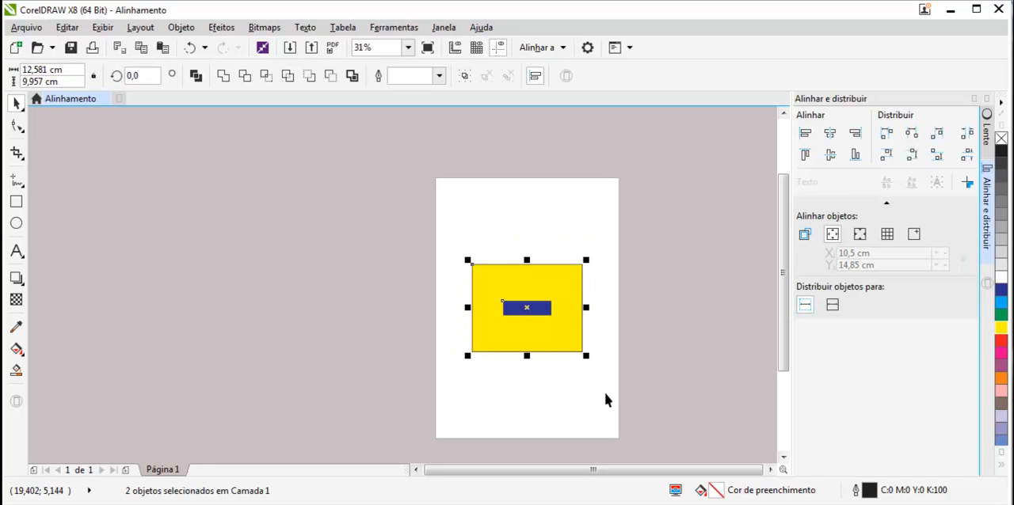
pyautogui.hotkey('ctrl', 'g')
pyautogui.click(605, 394)
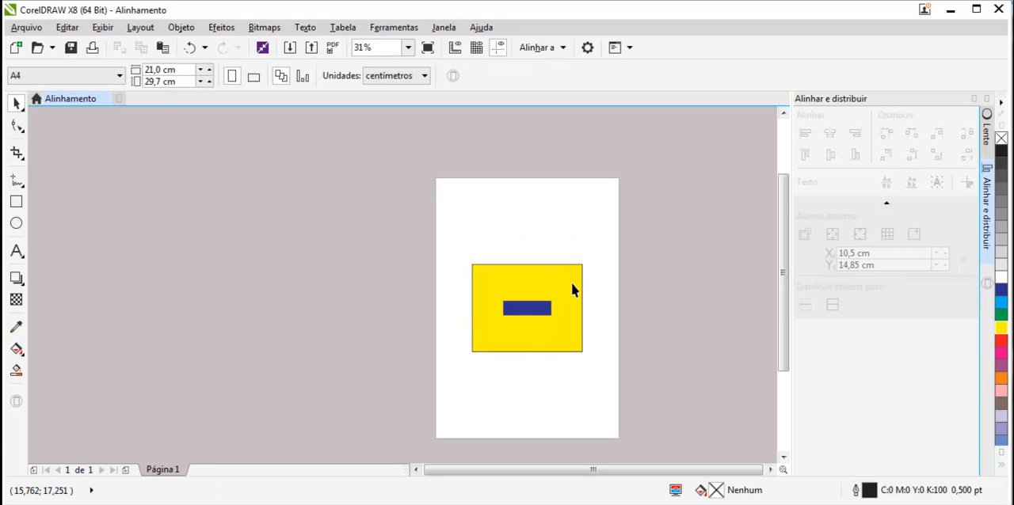
# Step: Align the grouped rectangles successively to the page's right edge, left edge, vertical centre and bottom edge
pyautogui.click(483, 269)
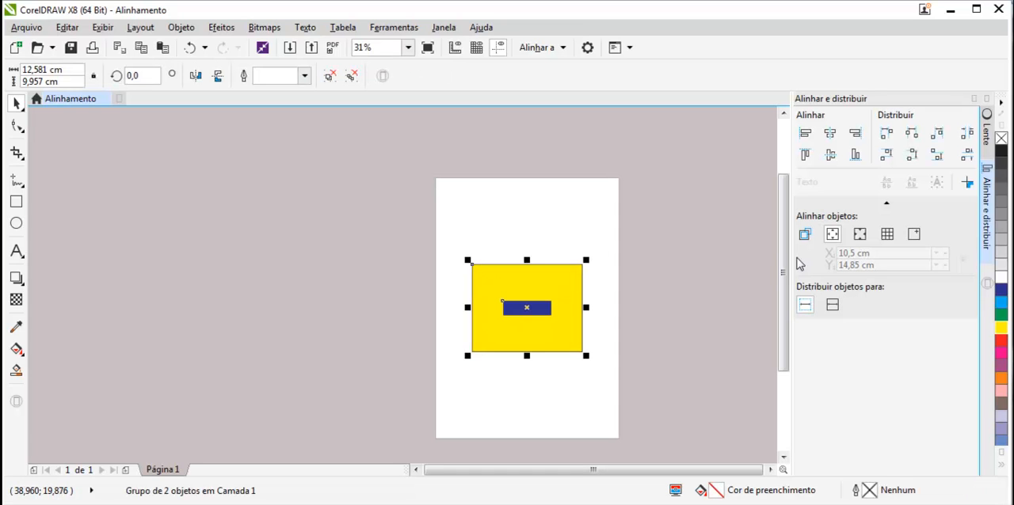
pyautogui.click(855, 133)
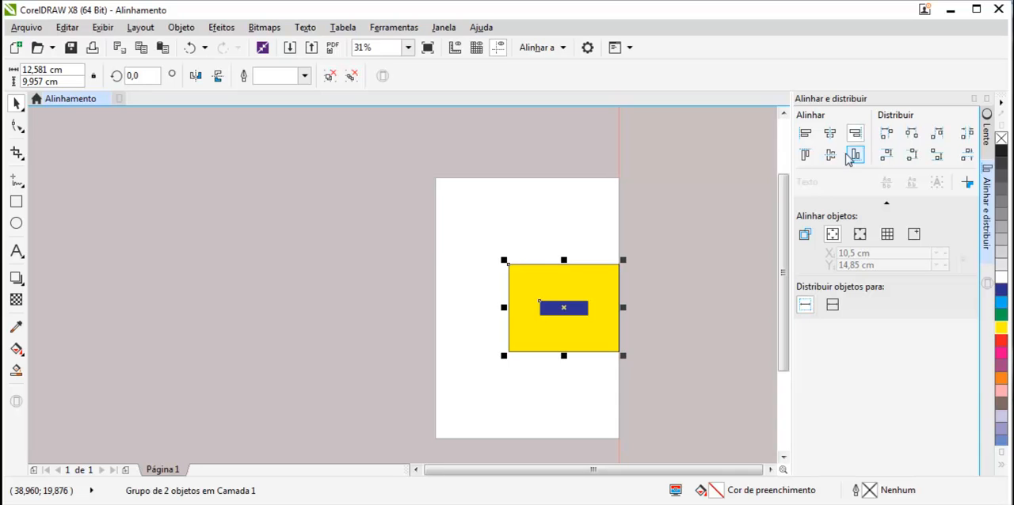
pyautogui.click(804, 135)
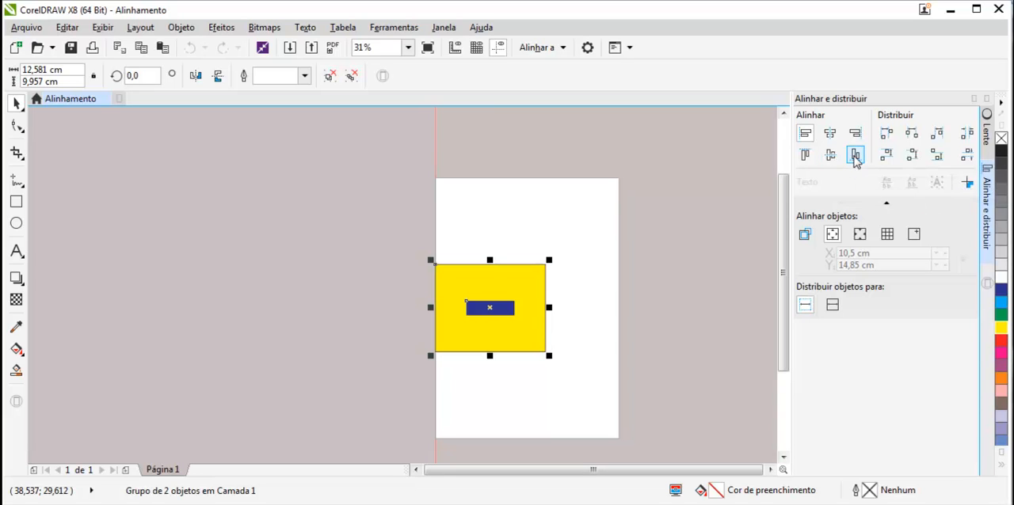
pyautogui.click(828, 162)
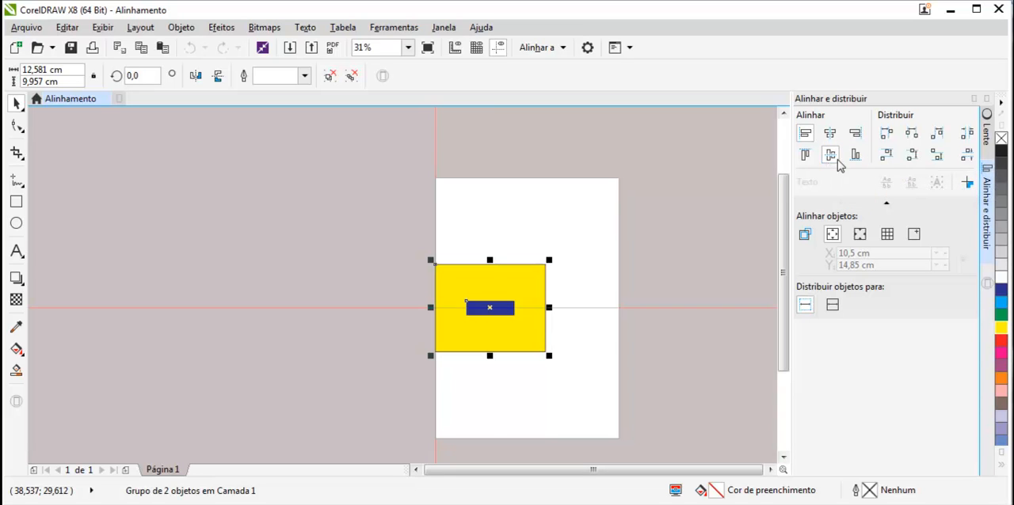
pyautogui.click(855, 156)
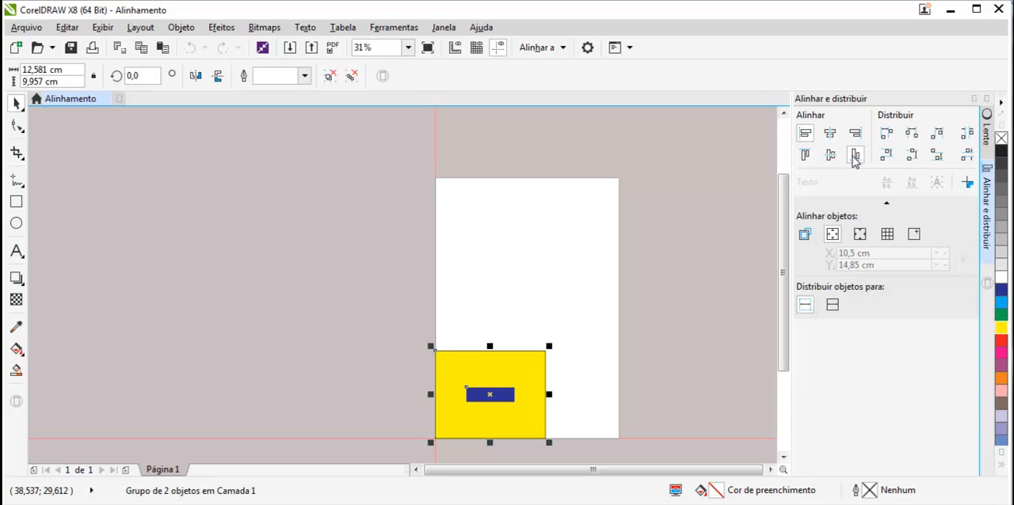